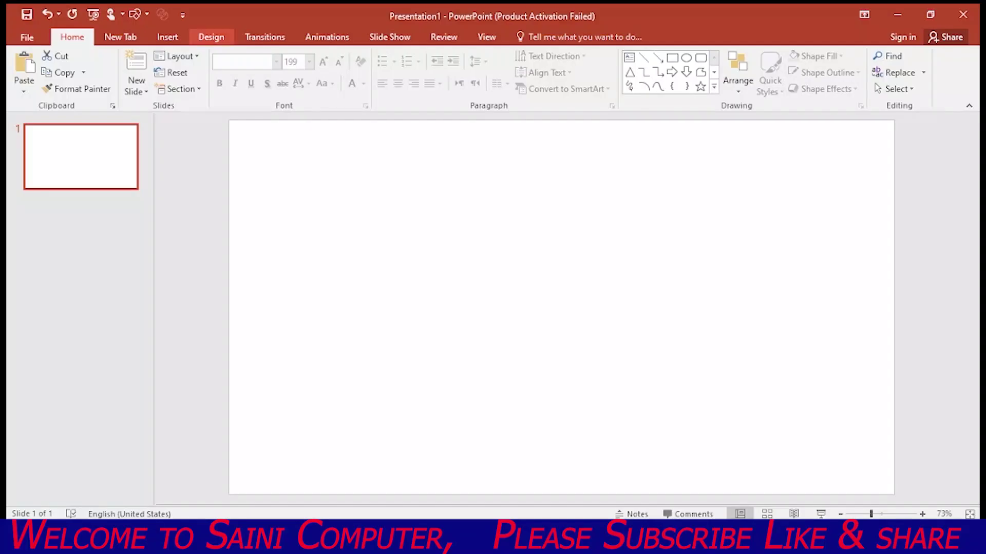
- Set the slide background to a solid Black fill in Format Background
right_click(437, 234)
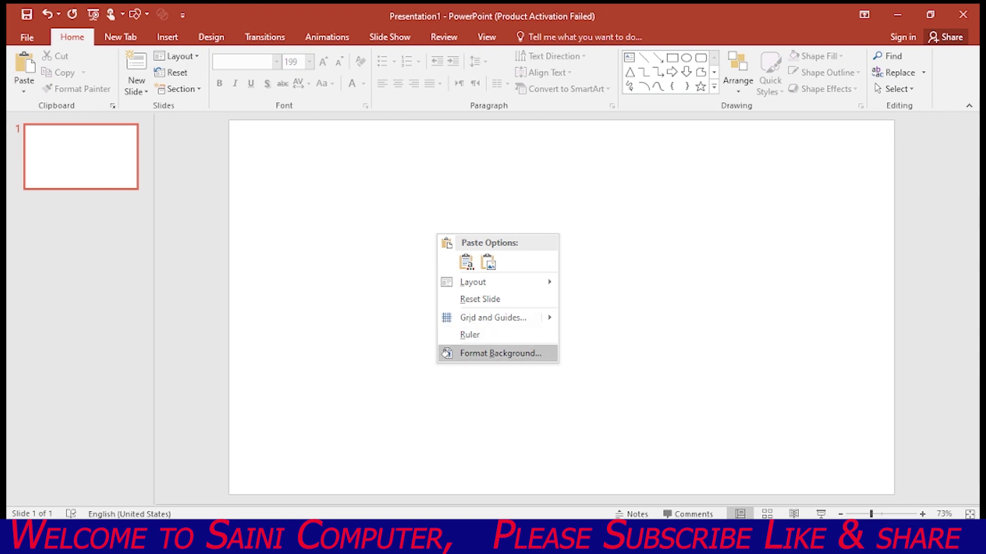
click(501, 353)
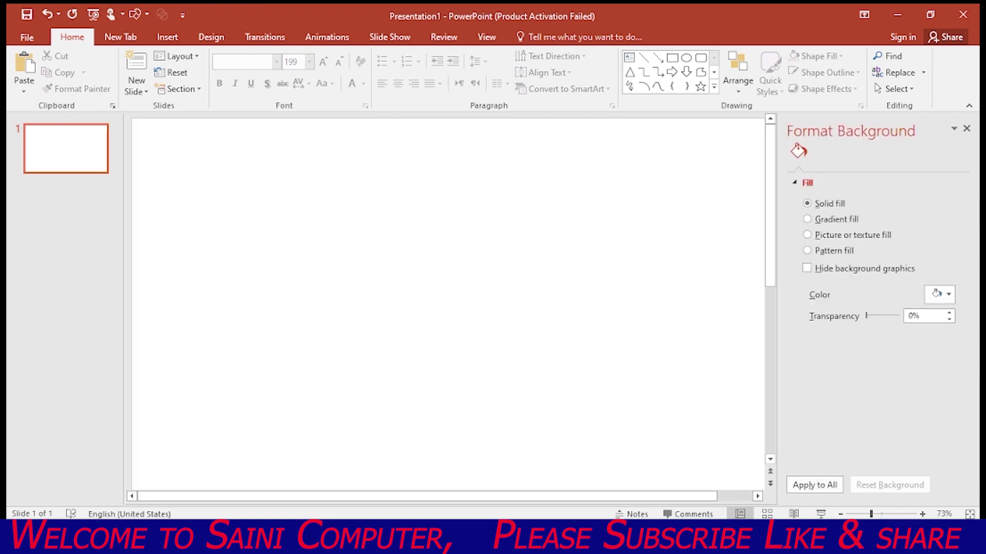
click(936, 294)
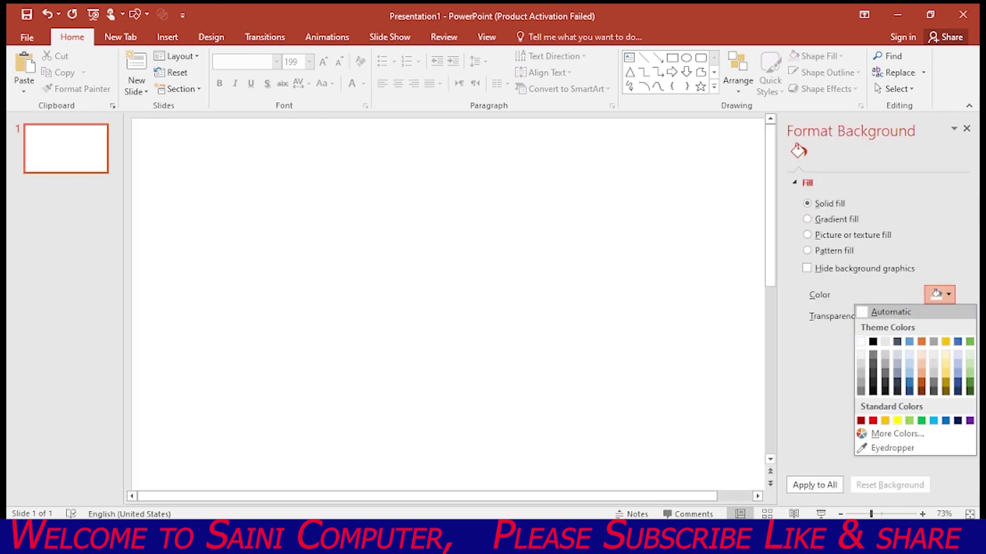
click(873, 341)
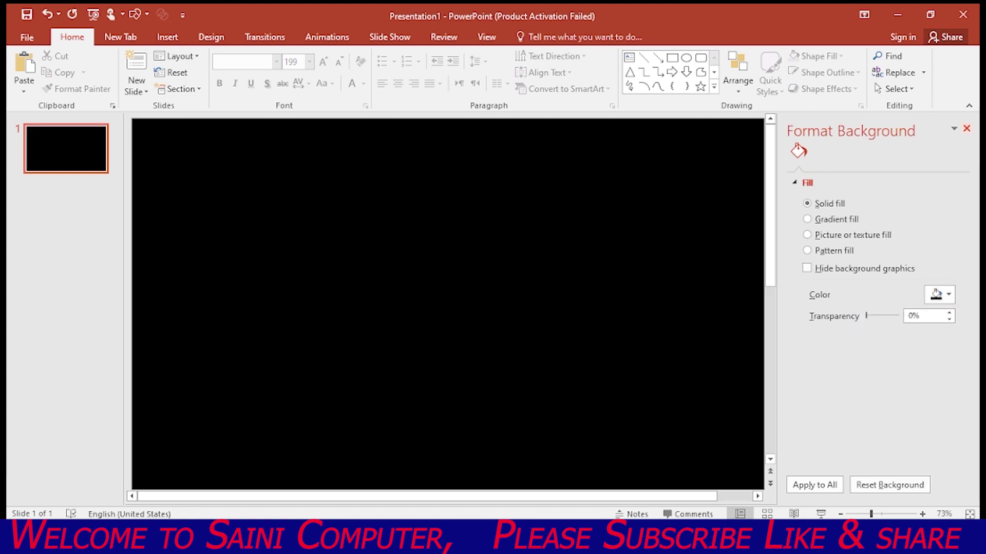
click(966, 128)
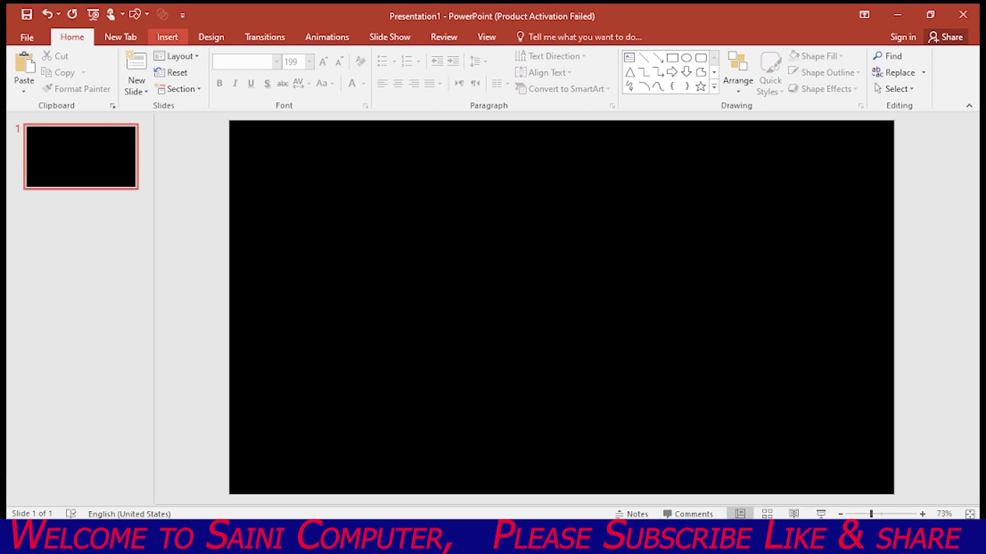
- Draw a Rectangle band across the slide's middle, overhanging both side edges
click(167, 37)
click(249, 72)
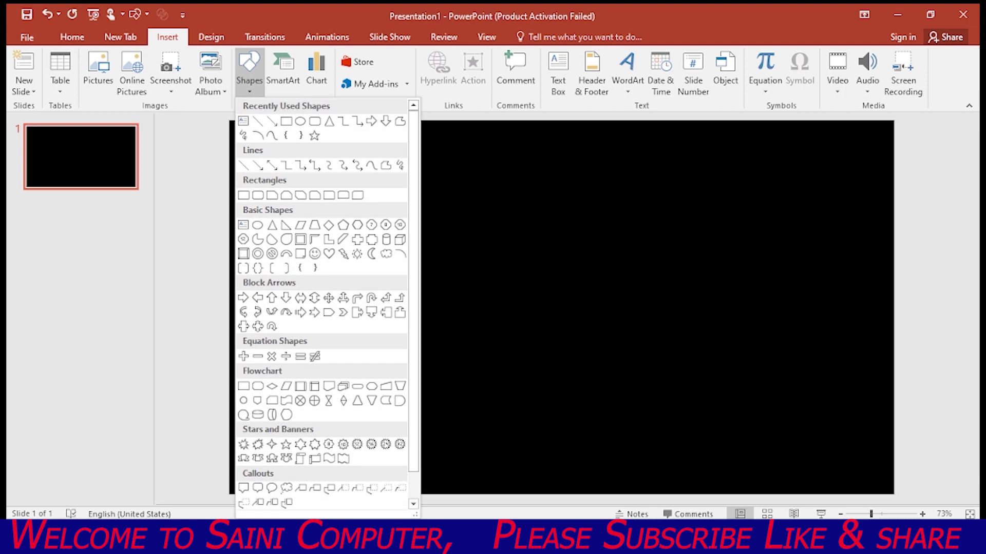
click(286, 121)
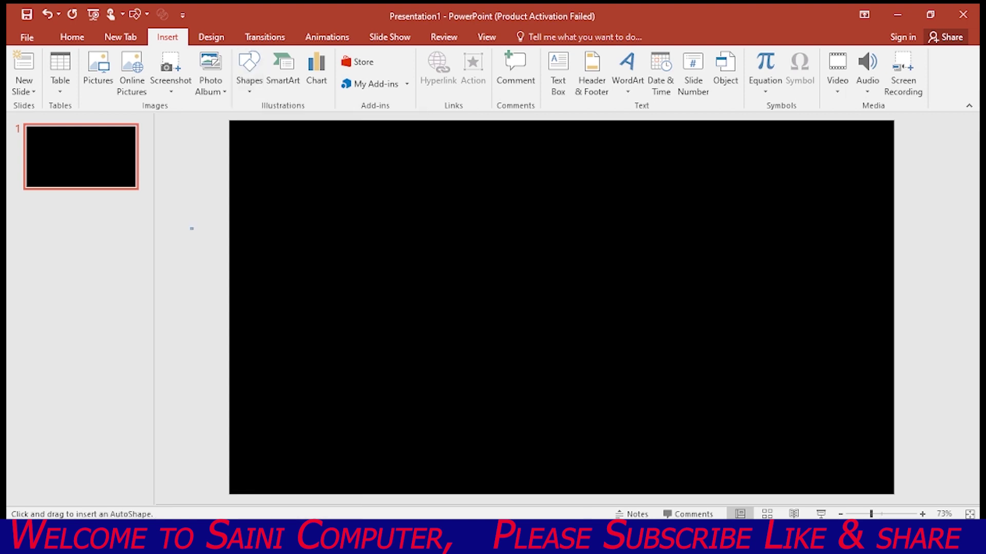
drag(192, 228, 967, 393)
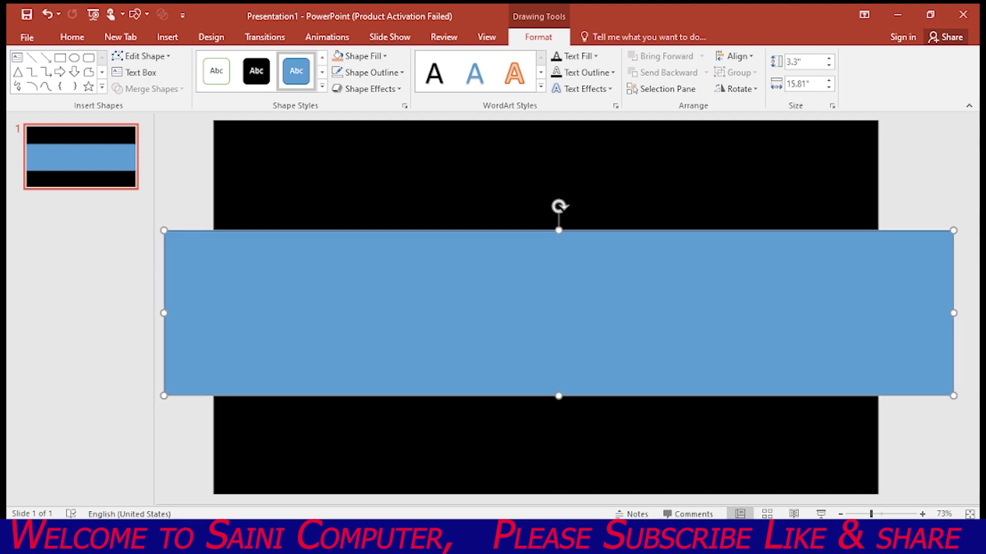
- Give the band a black shape style with No Outline and type LONDON inside it
right_click(509, 291)
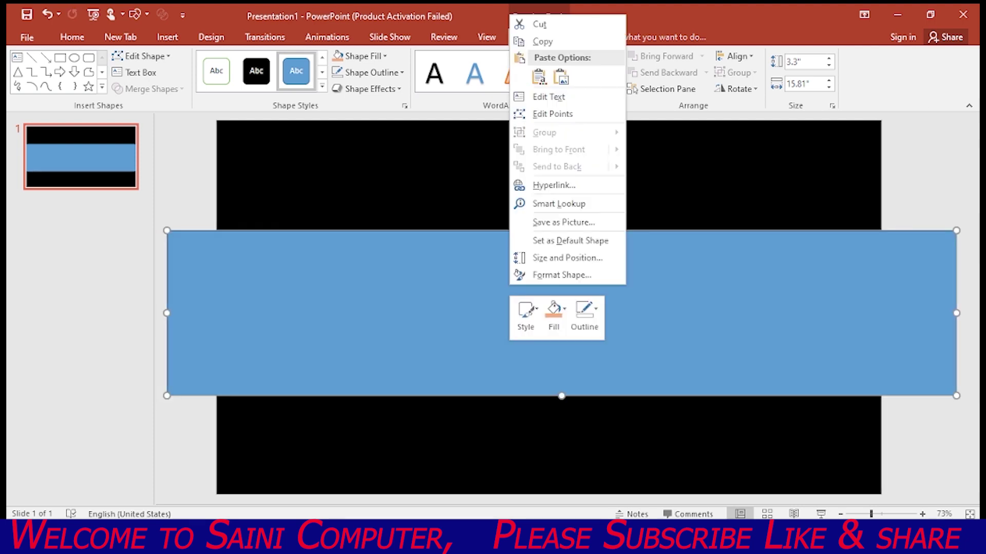
click(257, 71)
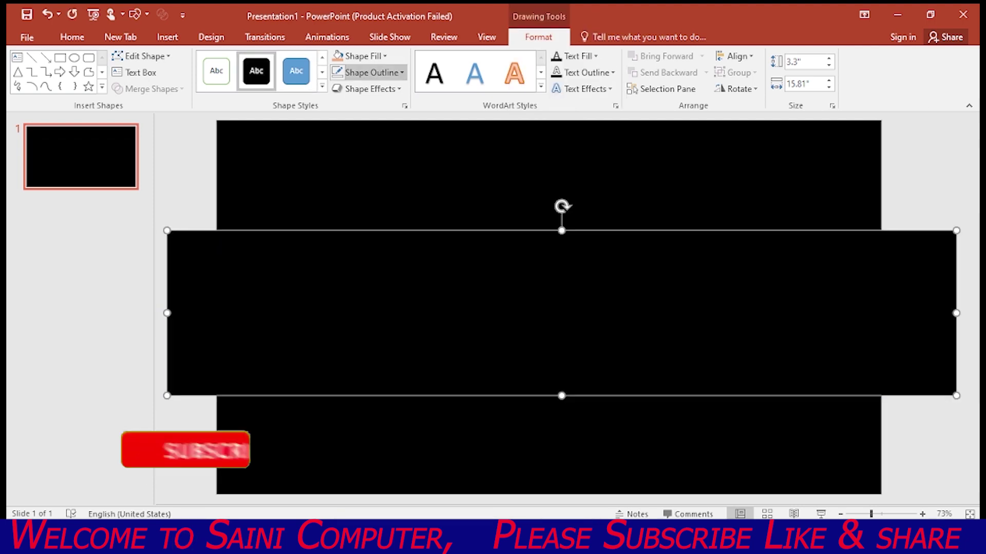
click(402, 72)
click(378, 195)
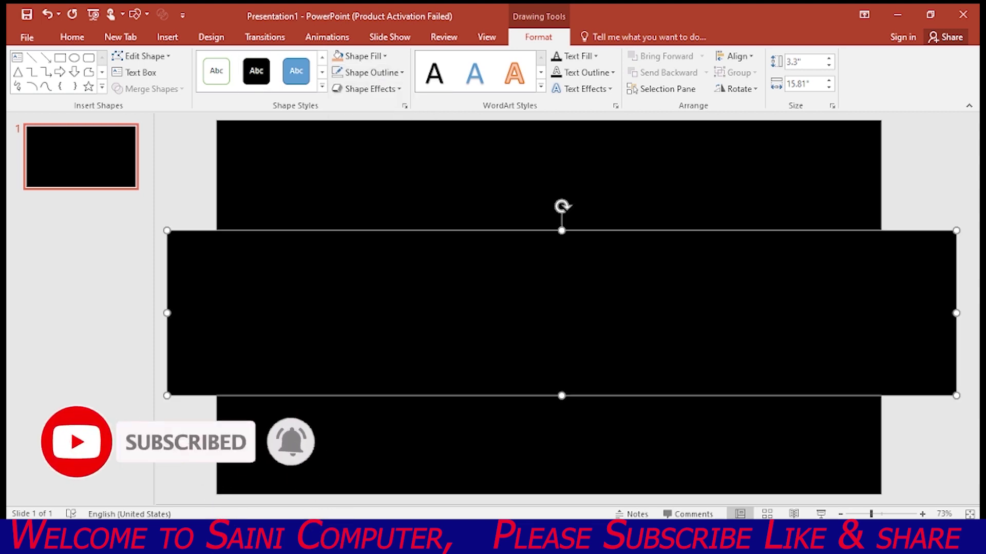
click(562, 313)
text(LONDON)
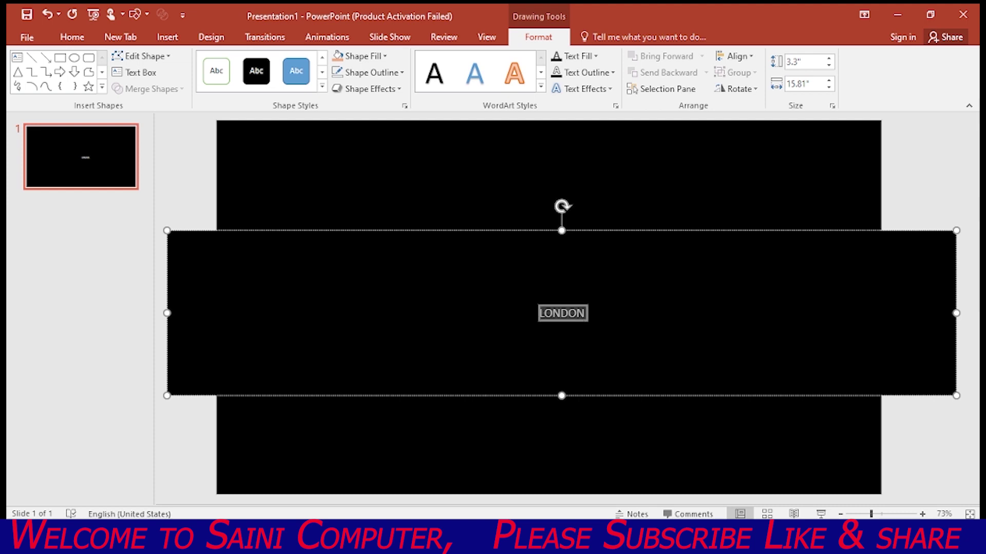
- Enlarge LONDON toward size 96 and set it in Arial Black
click(583, 274)
click(584, 275)
click(583, 274)
click(584, 274)
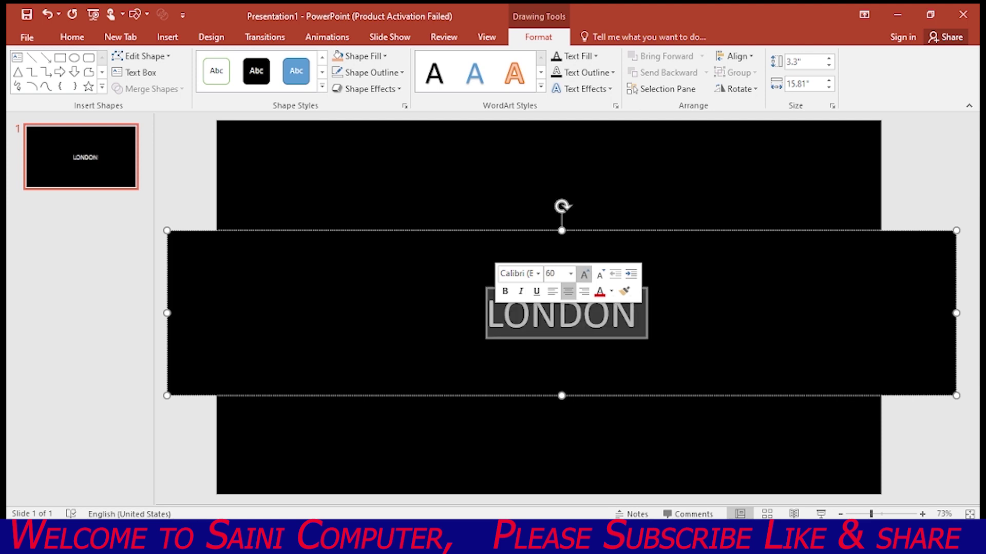
click(583, 275)
click(583, 275)
click(583, 274)
click(584, 275)
click(584, 275)
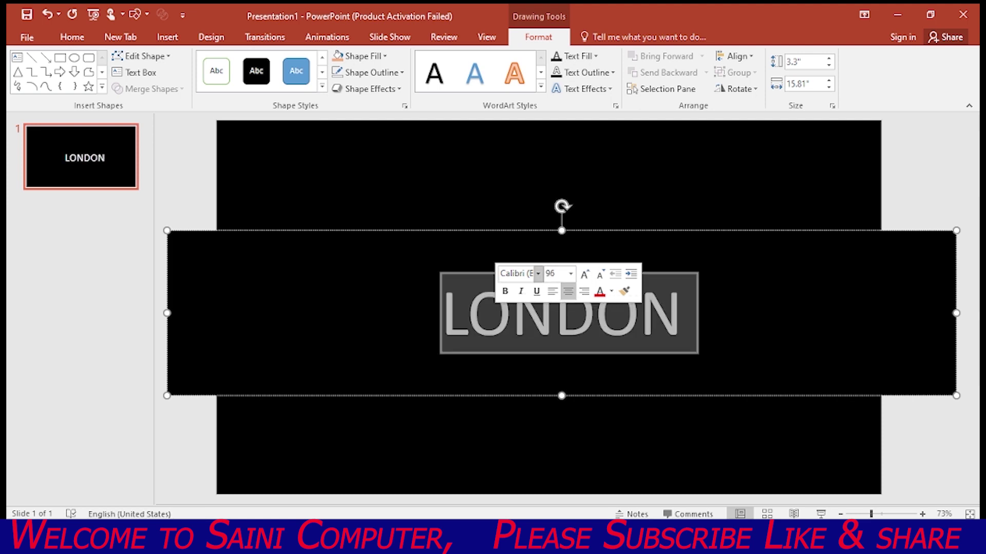
click(538, 274)
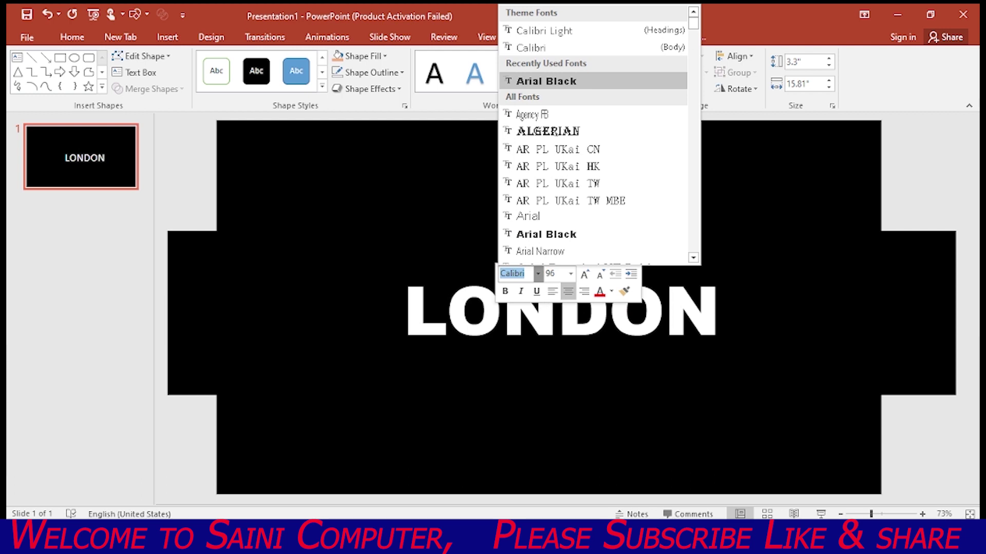
click(546, 81)
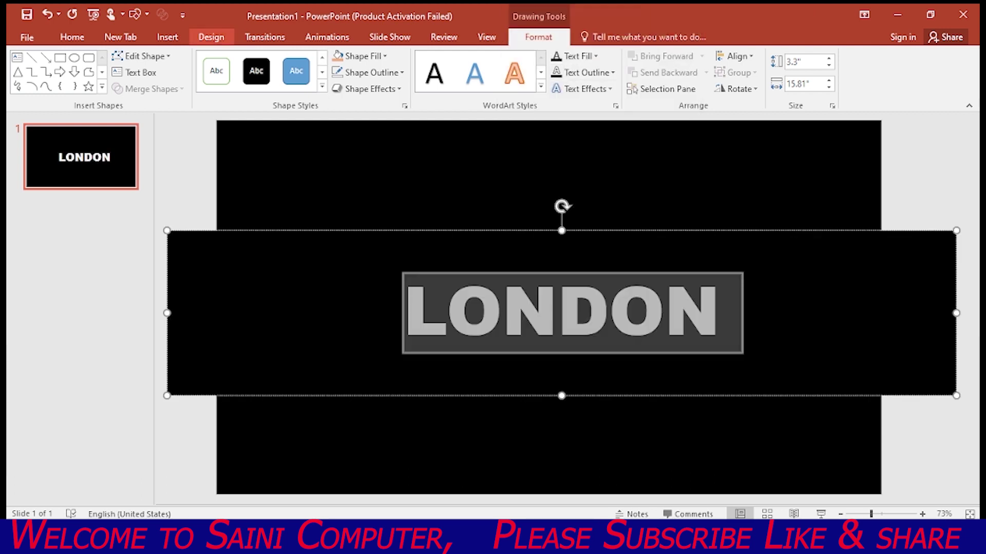
- Grow LONDON to 199 pt and apply the peach, orange-outlined WordArt style
click(72, 37)
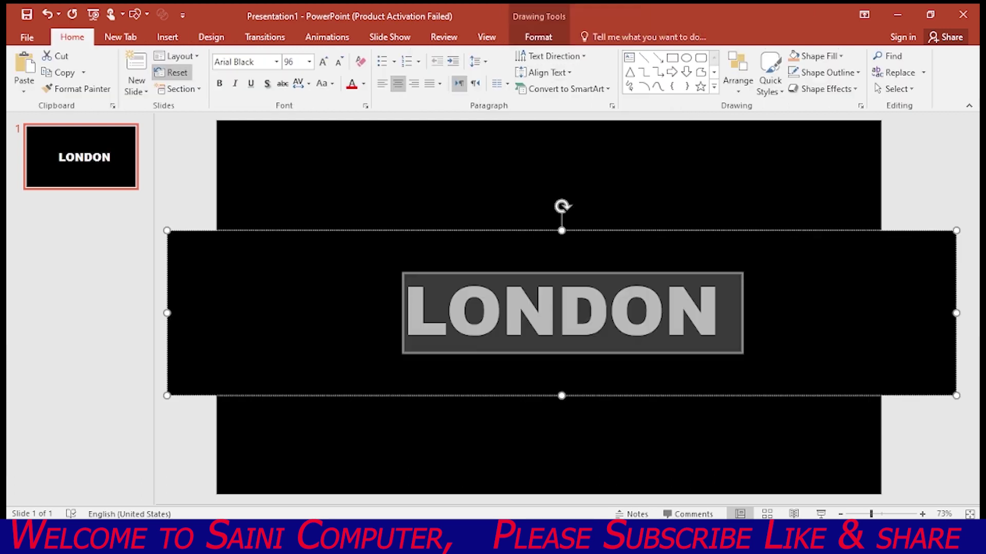
click(323, 62)
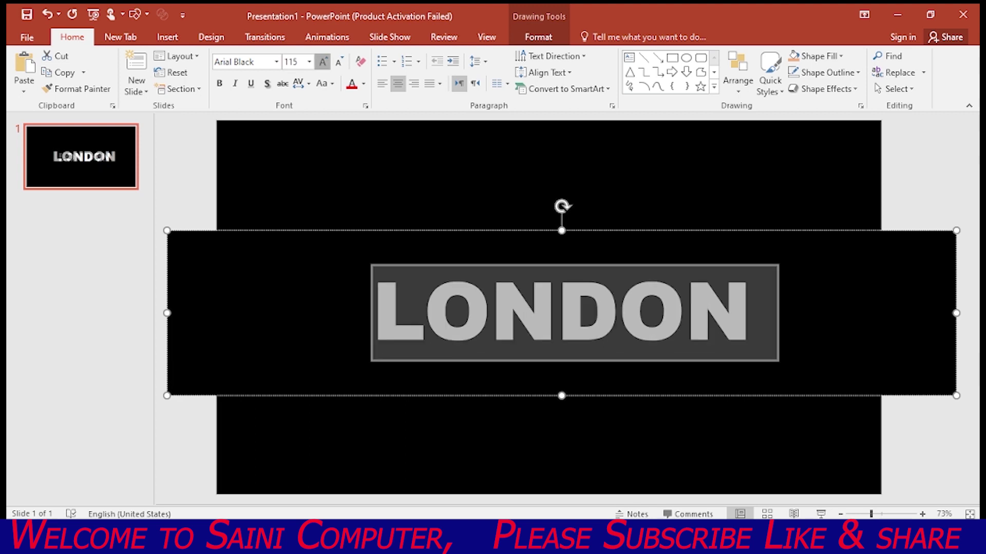
click(323, 62)
click(323, 62)
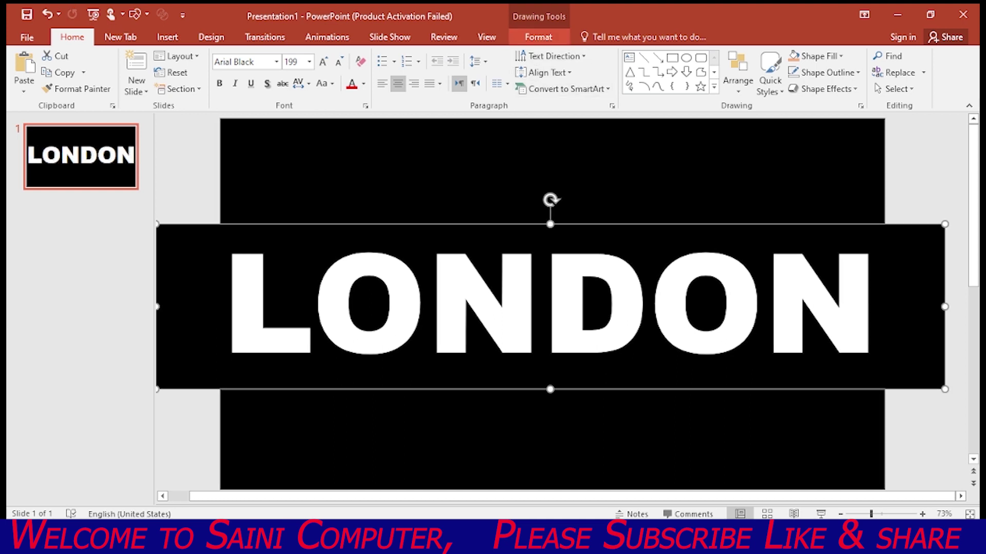
click(537, 37)
click(514, 72)
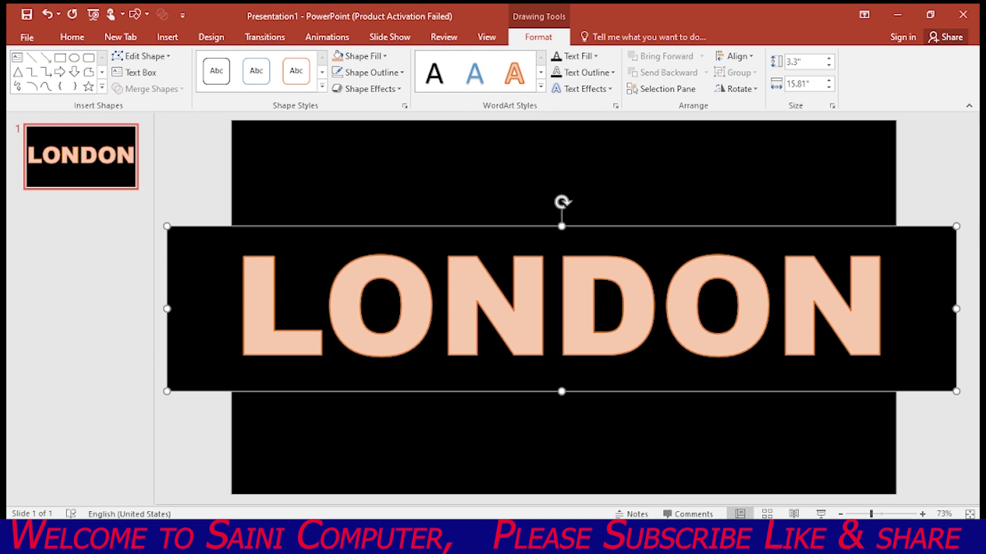
- Cut the LONDON band and paste it back onto the slide as a picture
right_click(811, 225)
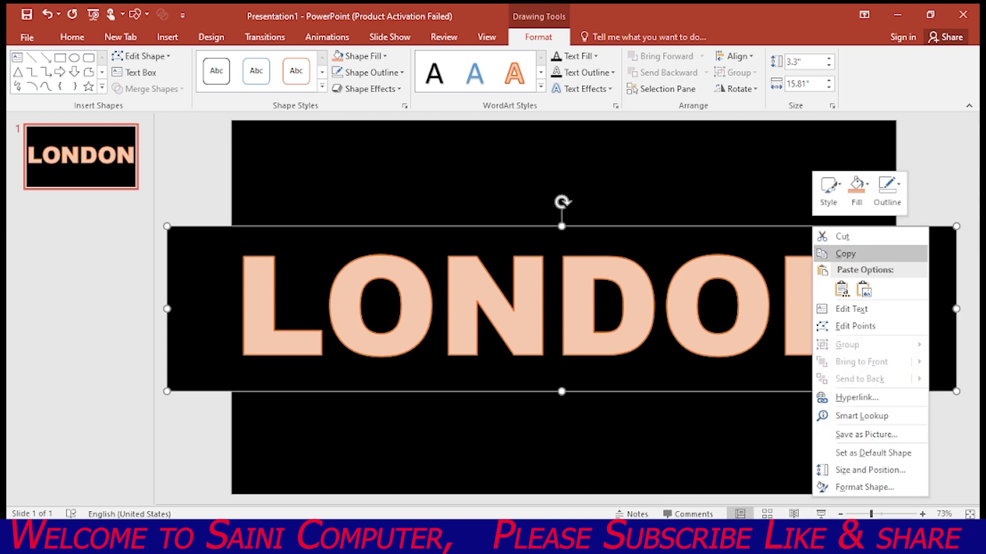
click(829, 236)
right_click(804, 253)
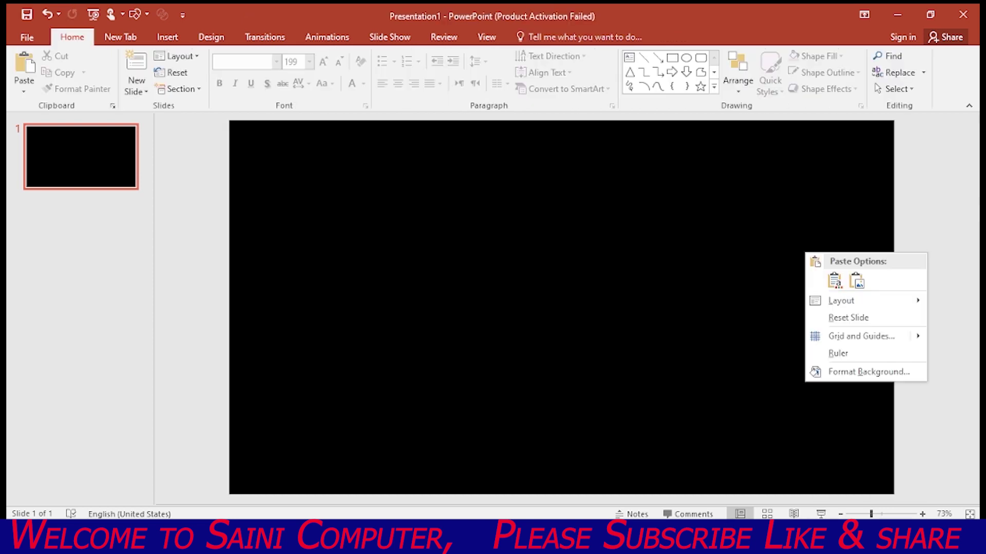
click(856, 280)
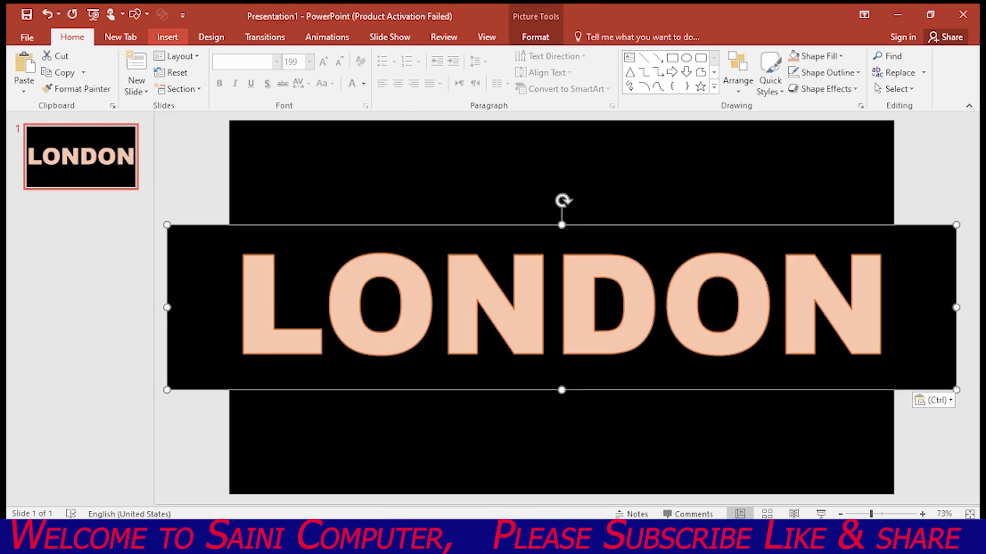
- Insert the kk London skyline photo from the desktop onto the slide
click(168, 37)
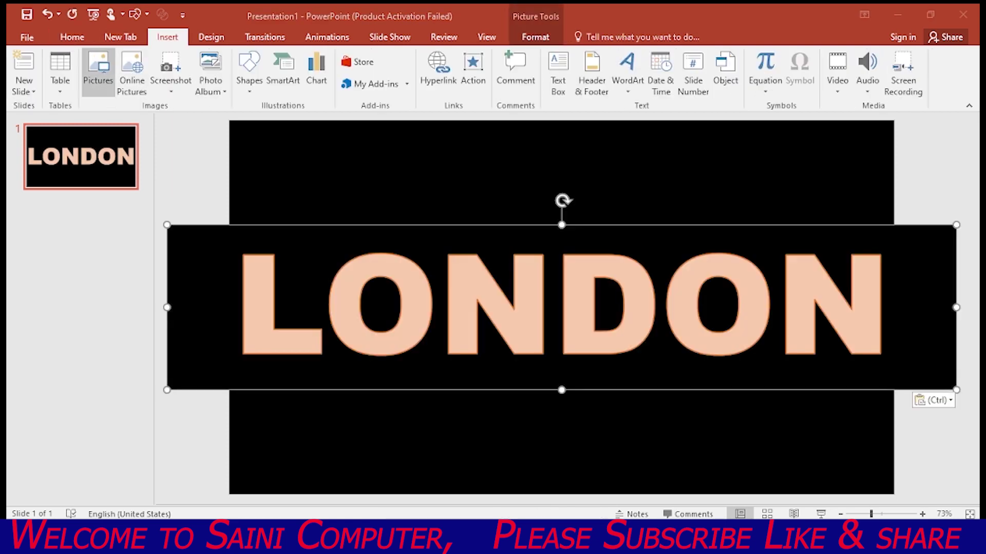
click(98, 72)
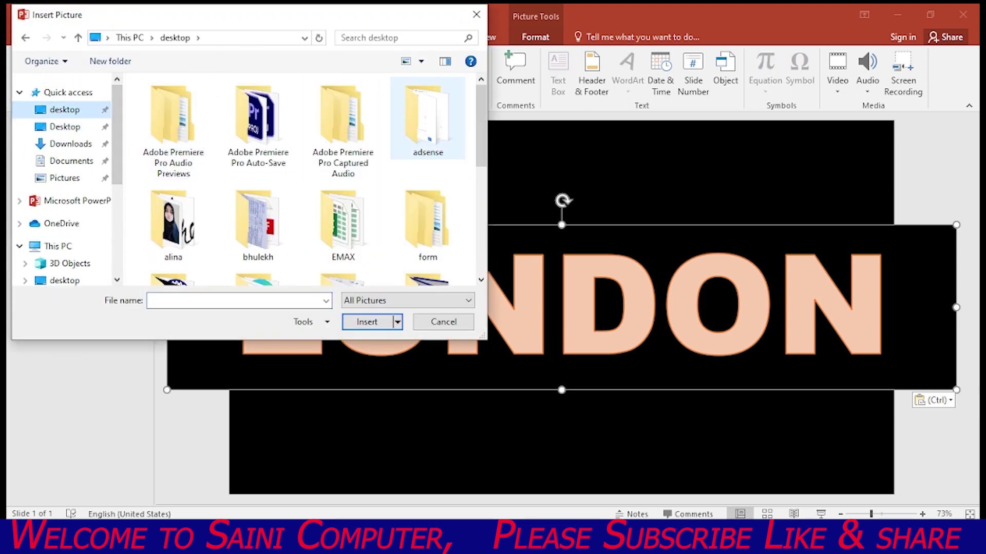
scroll(303, 179, down, 5)
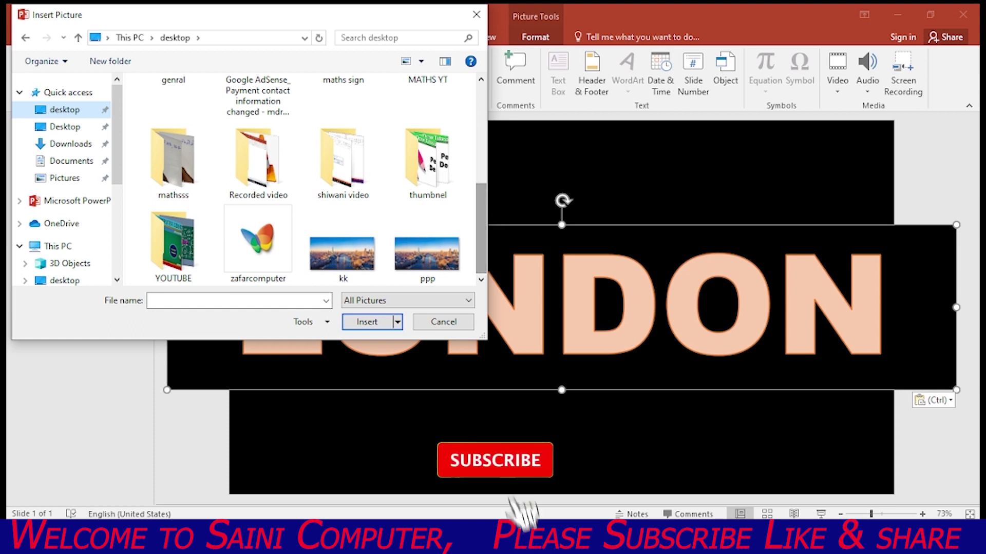
click(342, 251)
key(Return)
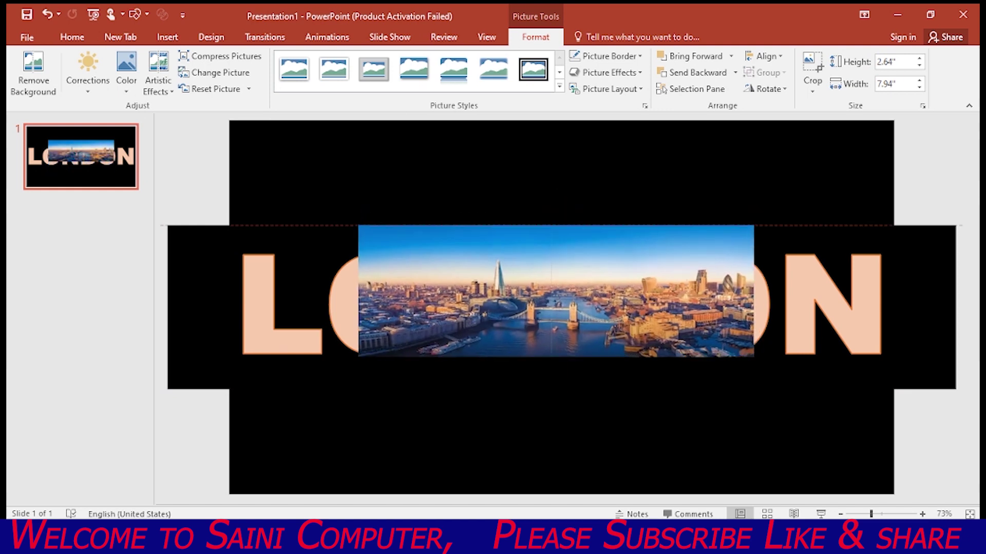
- Move the skyline photo to the banner's left edge and stretch it to 22.44" wide
drag(556, 292, 555, 297)
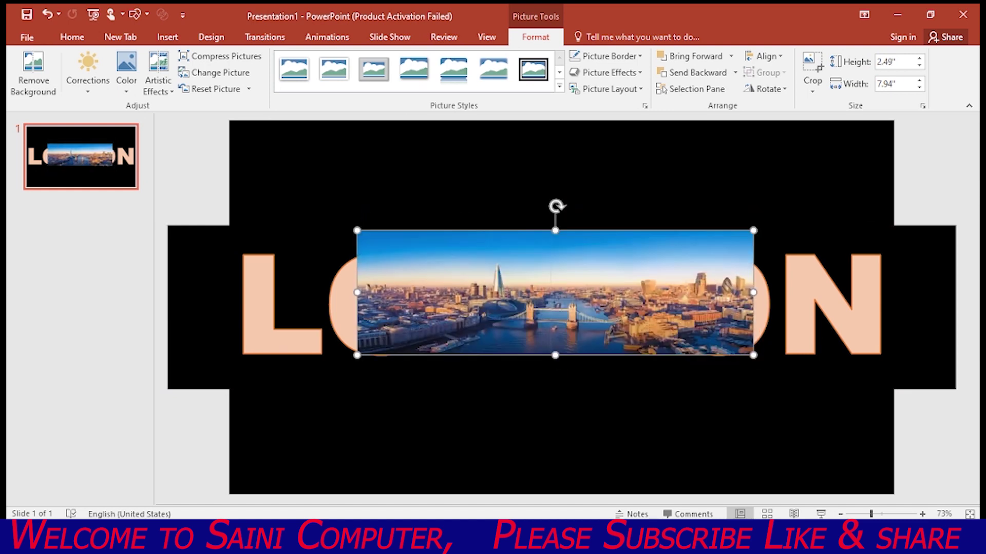
drag(555, 297, 365, 307)
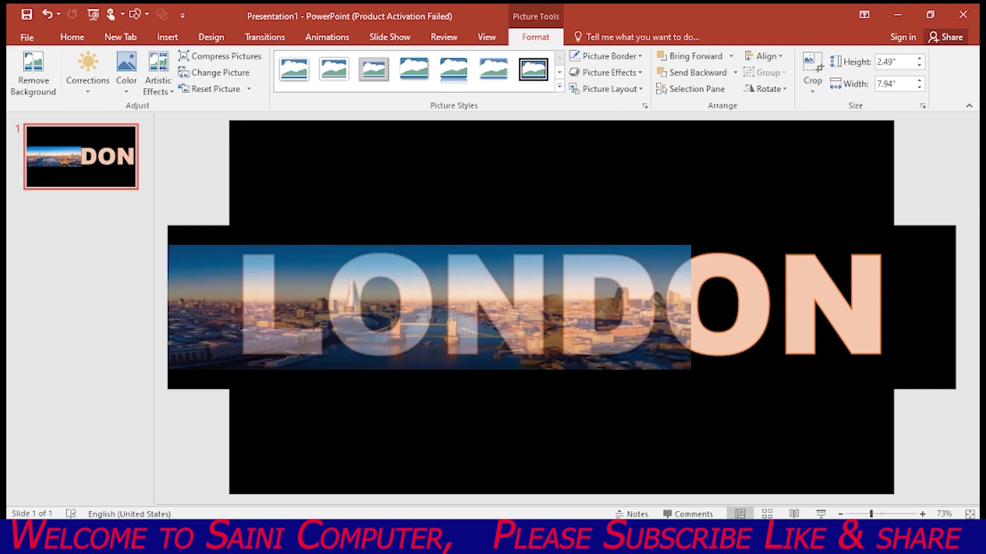
mouse_move(563, 307)
mouse_down()
mouse_move(965, 308)
mouse_move(273, 308)
mouse_up()
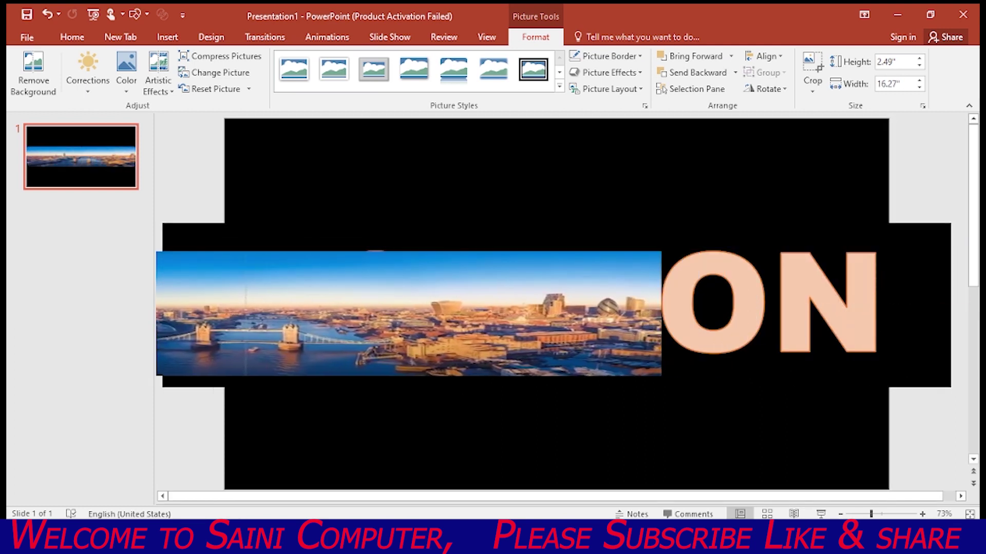
drag(671, 313, 967, 314)
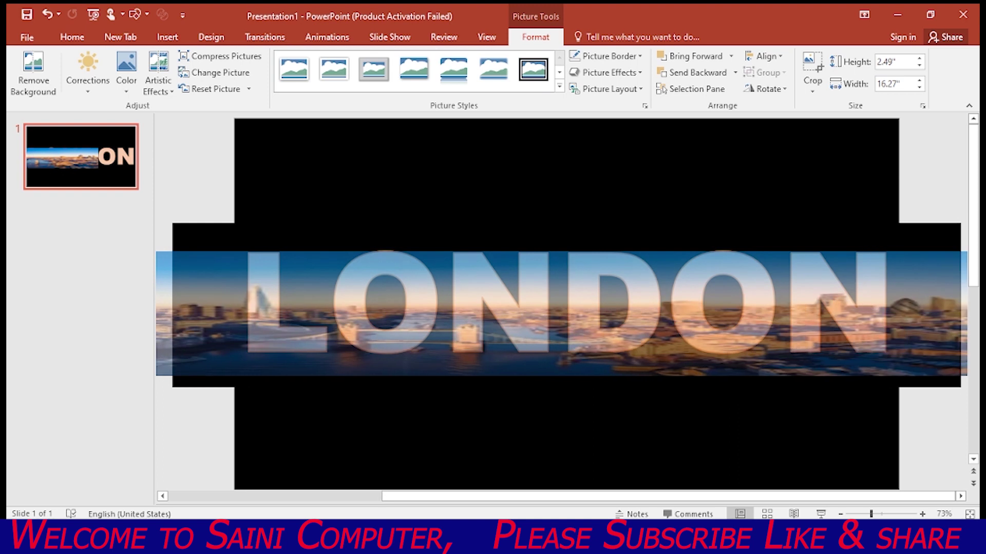
drag(429, 308, 467, 308)
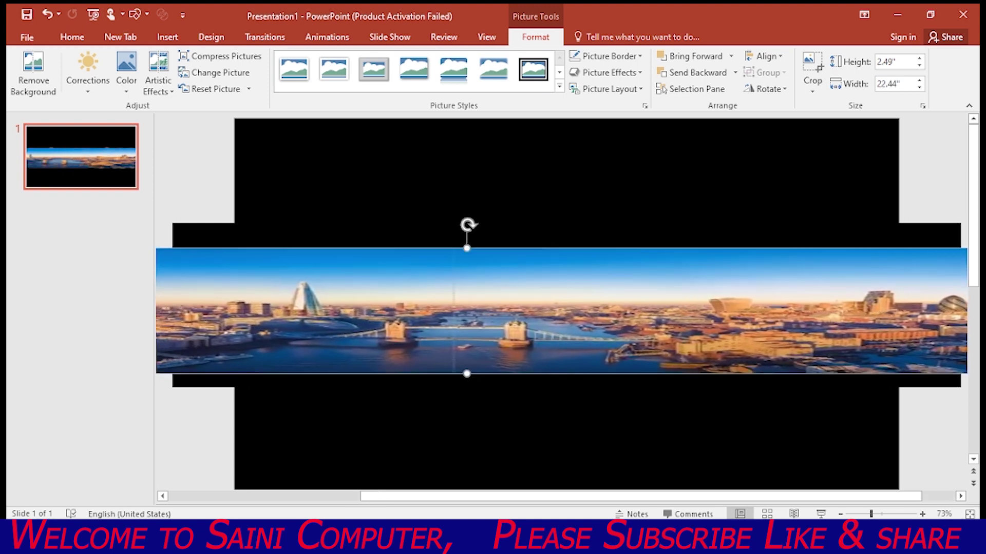
- Send the skyline photo to back and make the LONDON picture's peach letters transparent
right_click(411, 319)
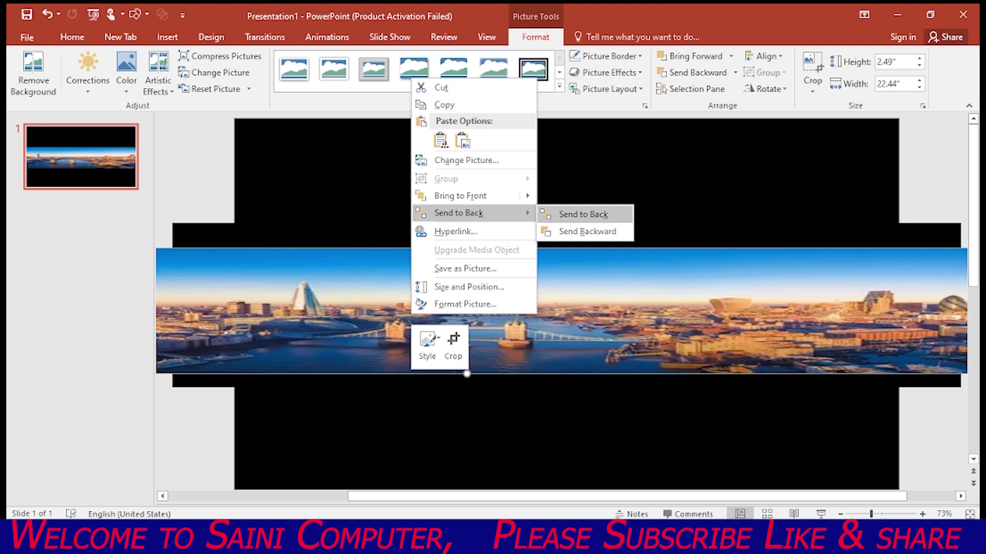
click(587, 232)
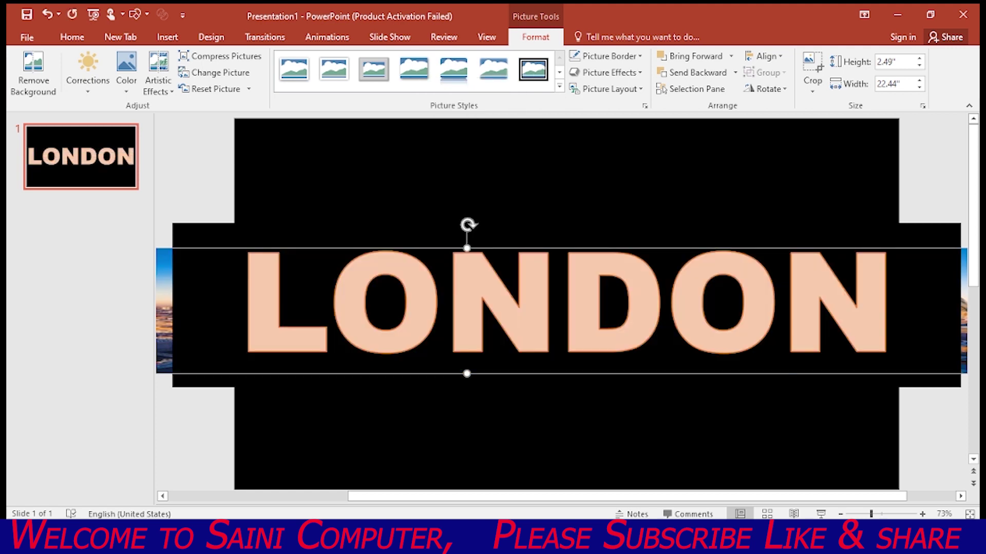
click(567, 305)
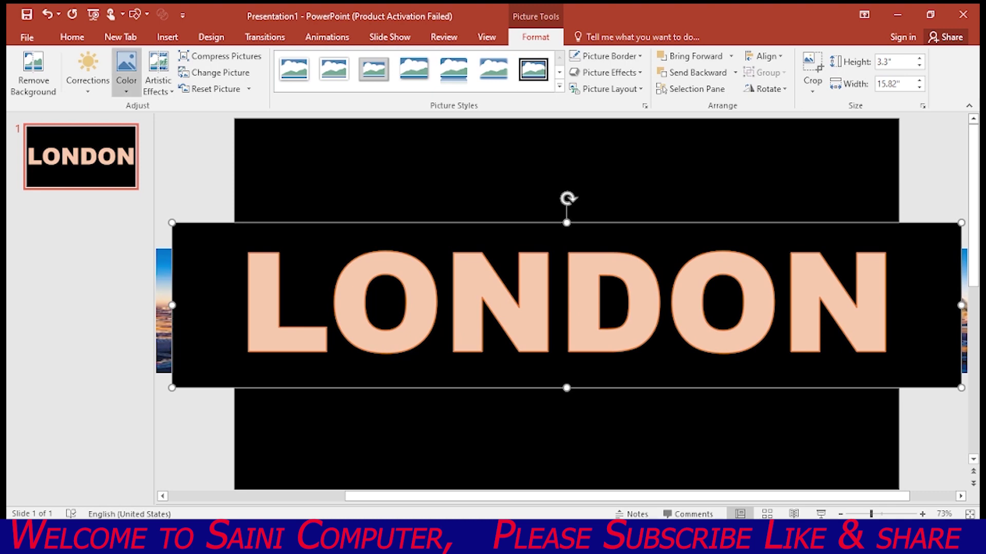
click(126, 72)
click(175, 301)
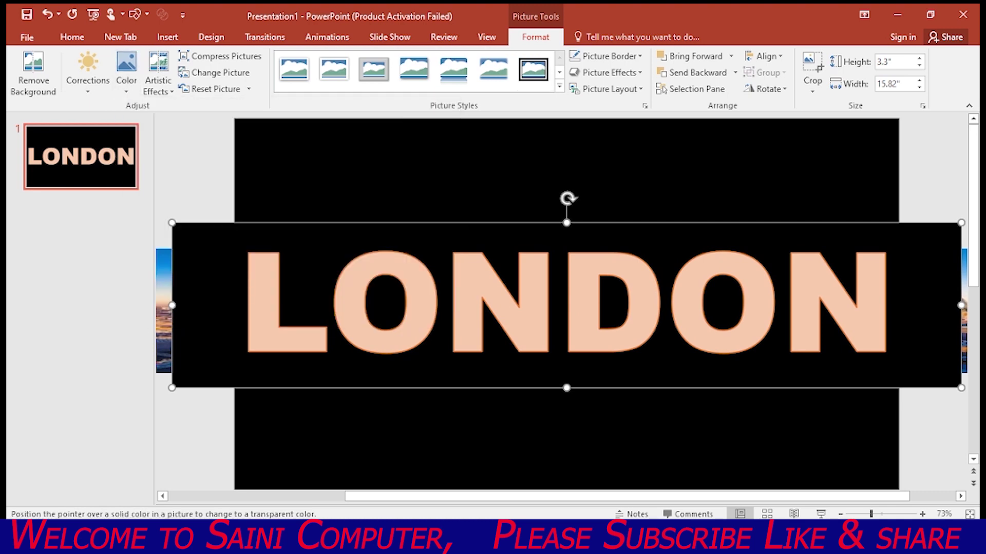
click(801, 308)
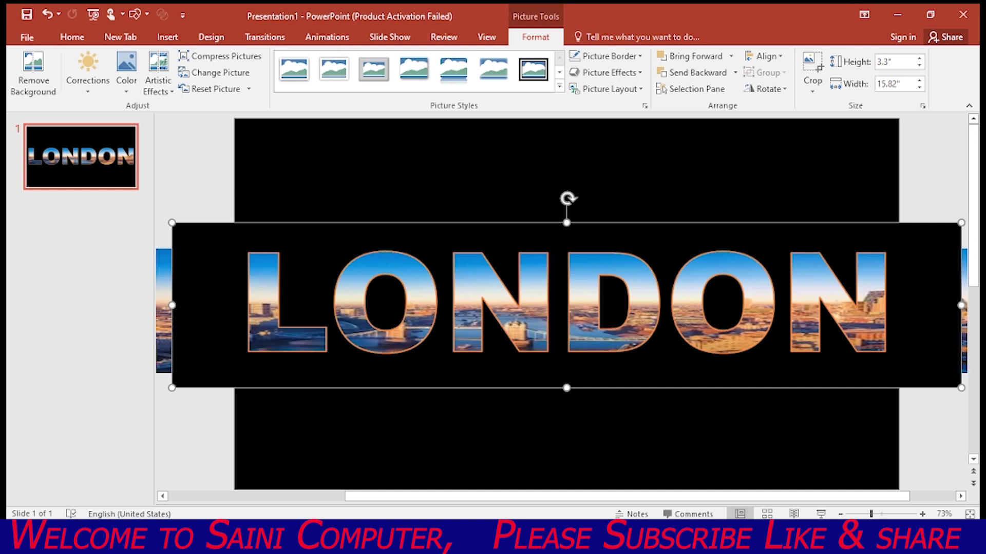
key(Tab)
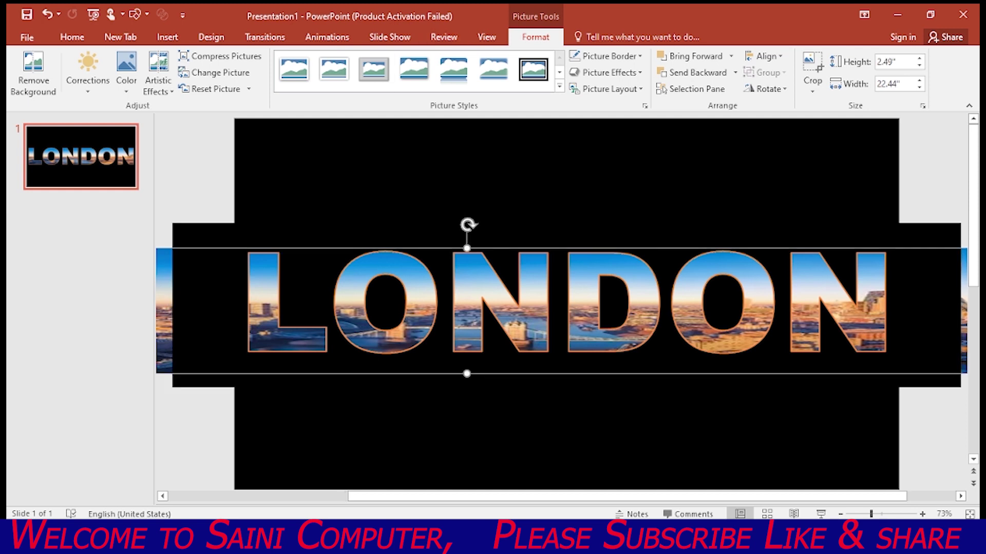
- Apply a Lines motion path to the skyline photo with direction set to Left
click(327, 37)
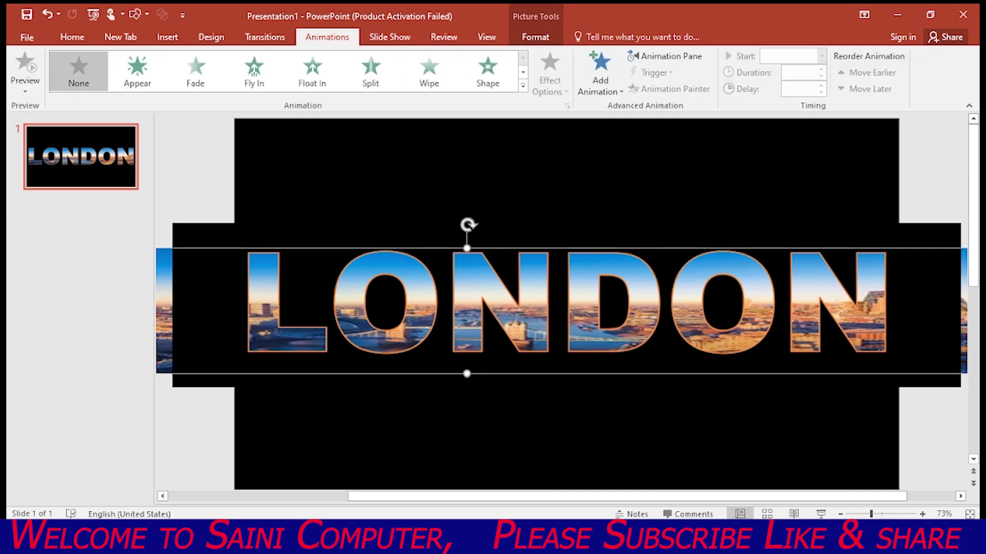
click(523, 85)
scroll(313, 308, down, 1)
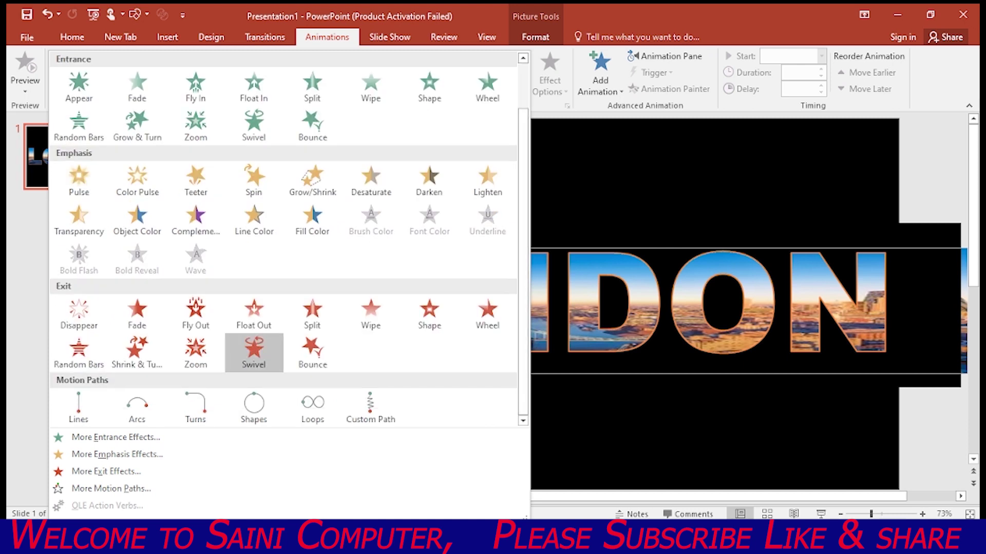
click(78, 405)
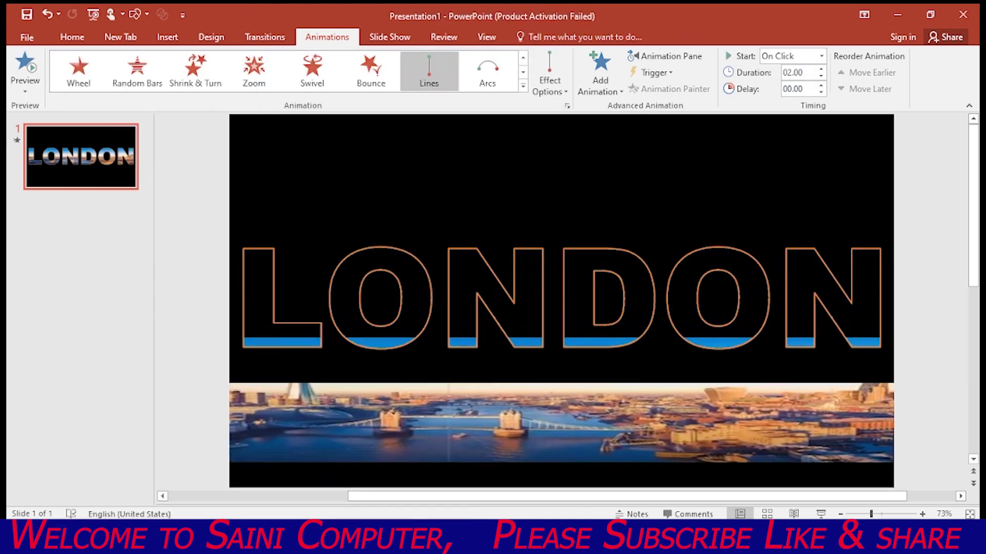
click(549, 86)
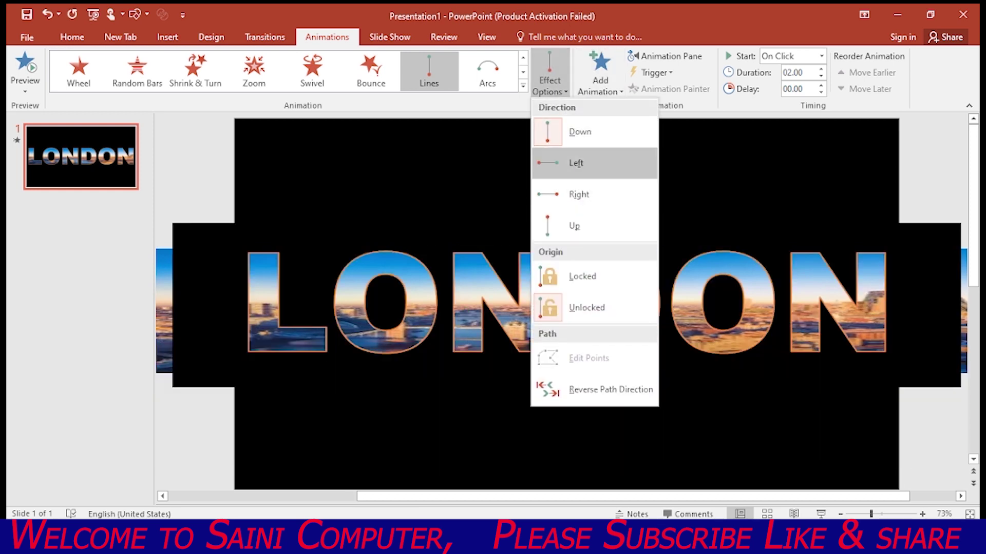
click(576, 163)
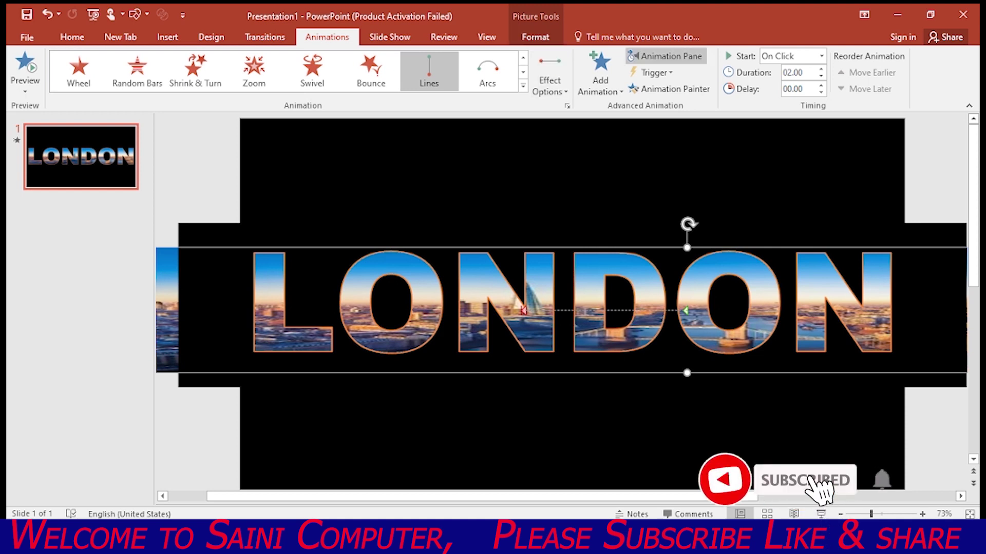
click(666, 55)
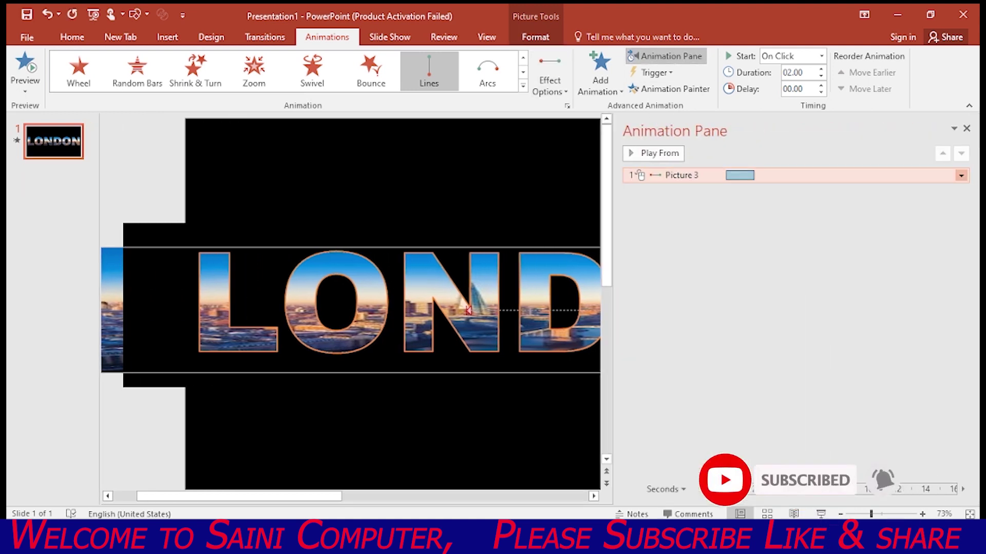
- Set Picture 3's timing to With Previous, Until End of Slide, with 0 sec smooth start
click(961, 175)
click(876, 258)
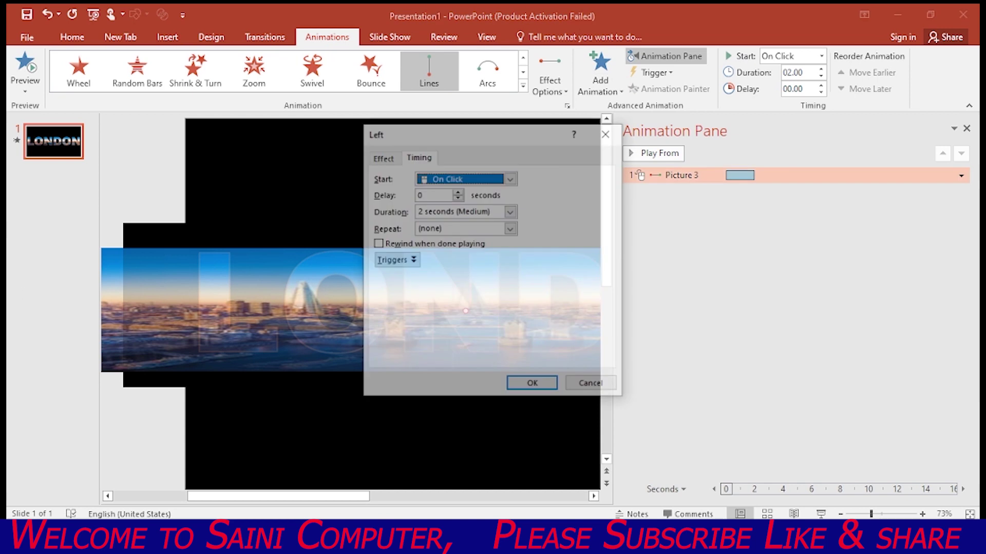
click(510, 178)
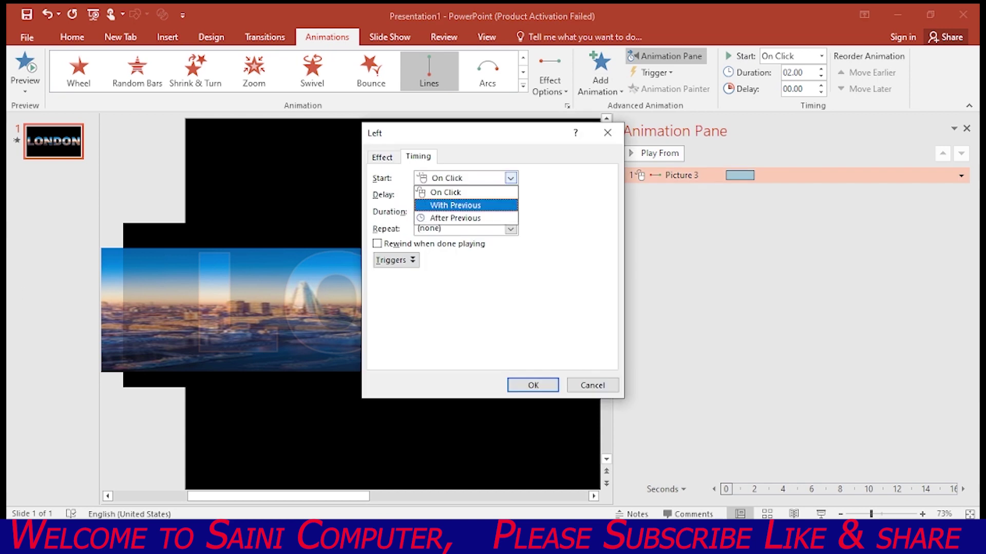
click(508, 205)
click(510, 228)
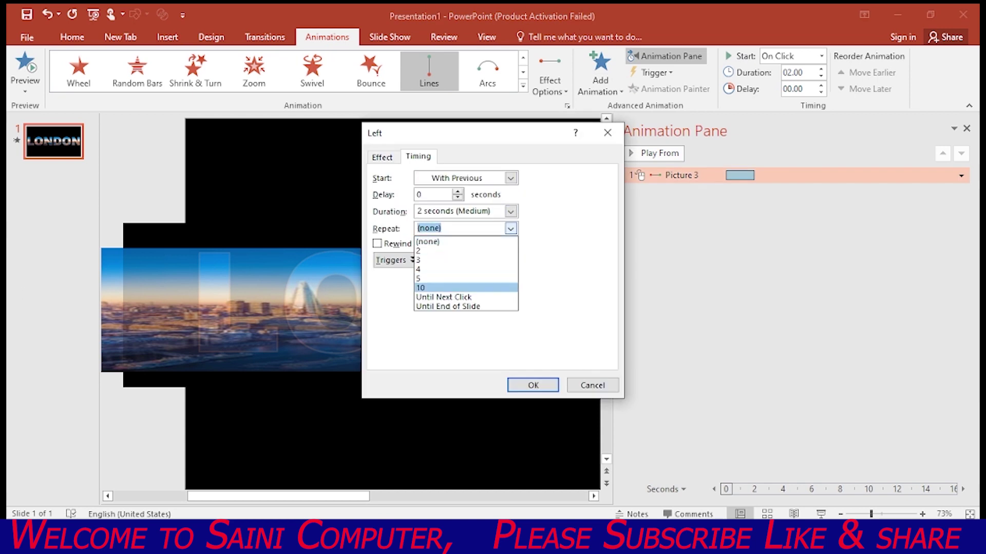
click(447, 306)
key(ctrl+Tab)
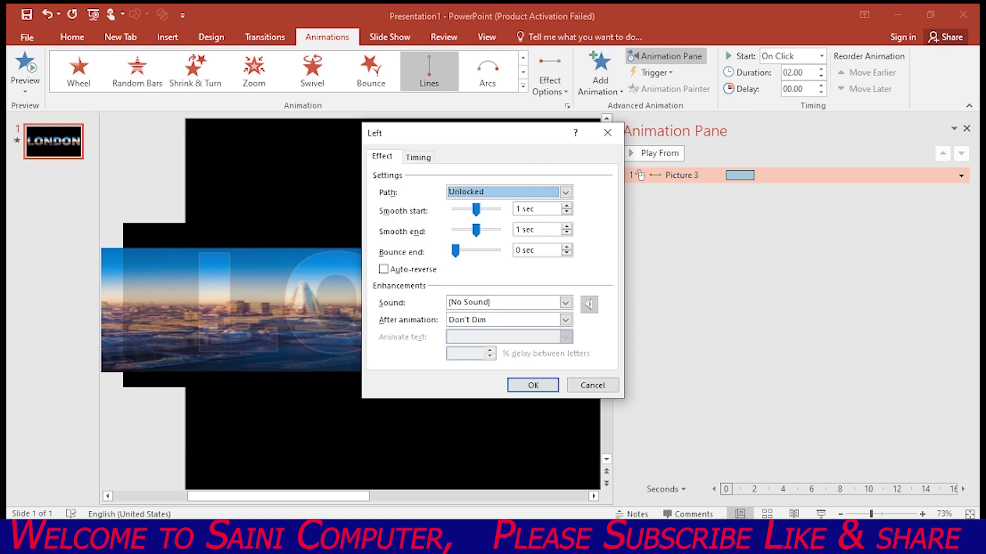
drag(476, 209, 454, 209)
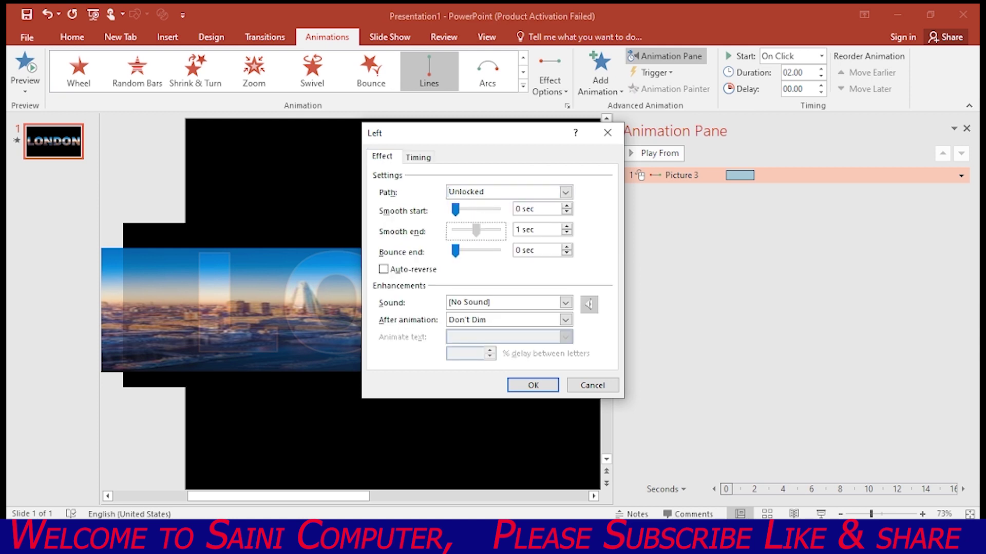
key(Return)
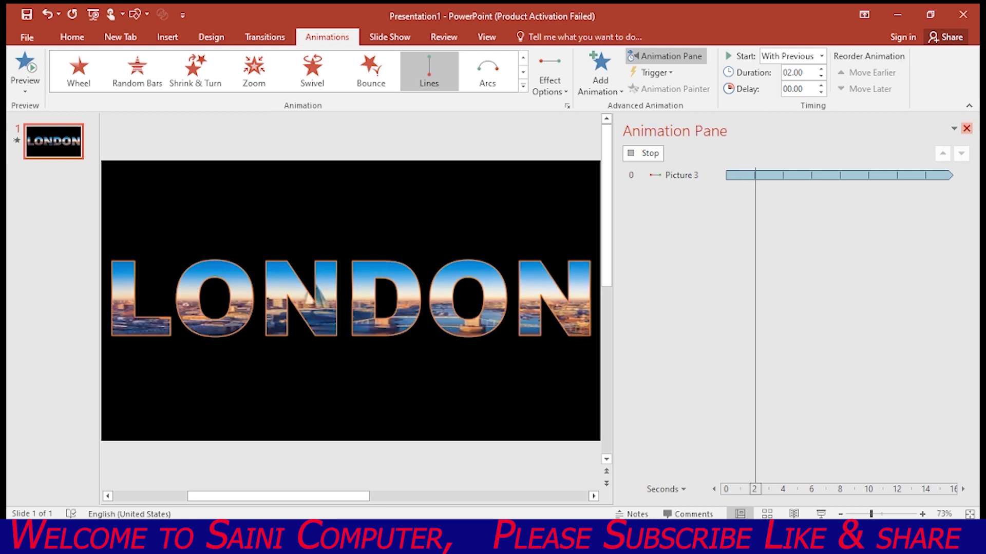
- Close the Animation Pane and preview the LONDON slide as a full-screen slide show with F5
click(966, 129)
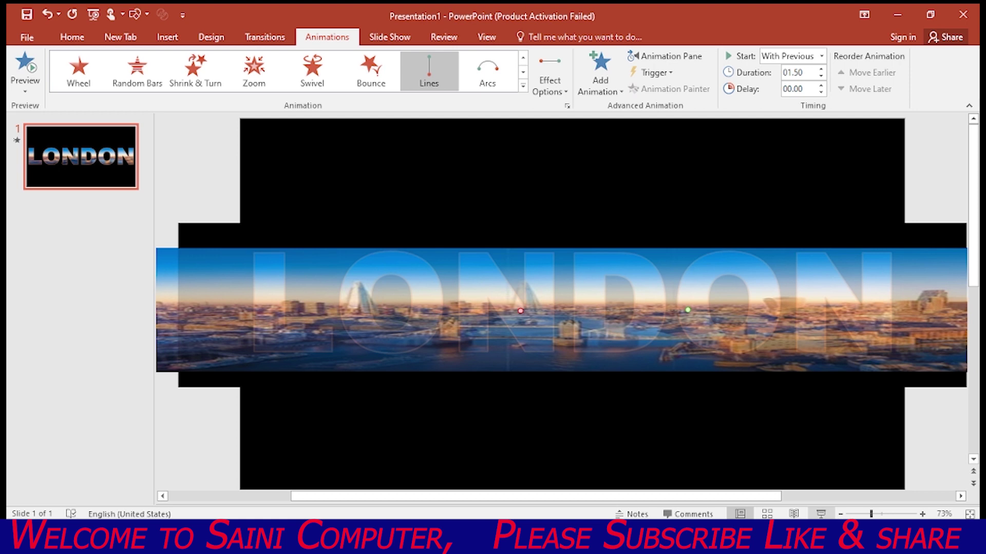
key(F5)
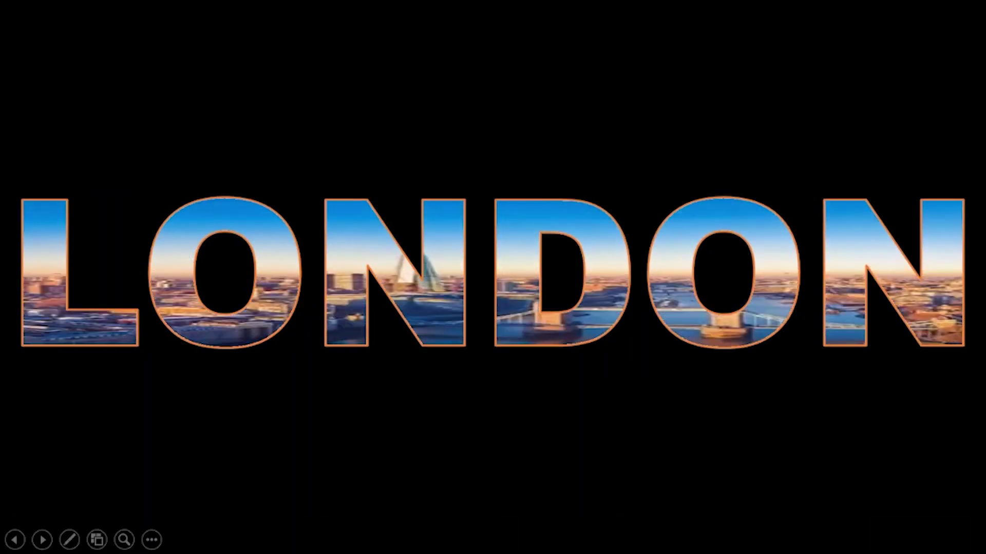